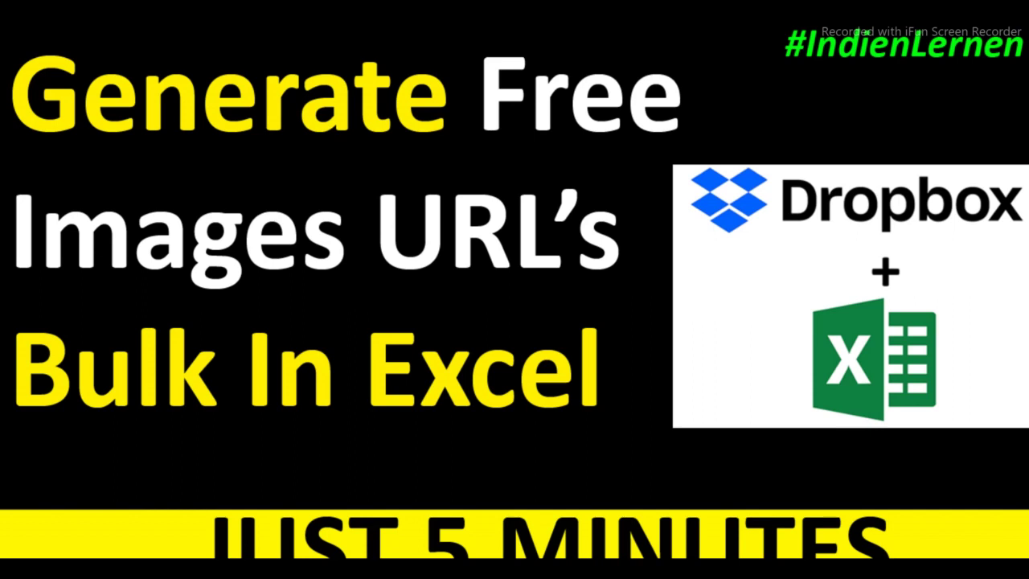
After the intro, bring up the File Explorer window showing the Dropbox folder with the Sample folder.
mouse_move(580, 569)
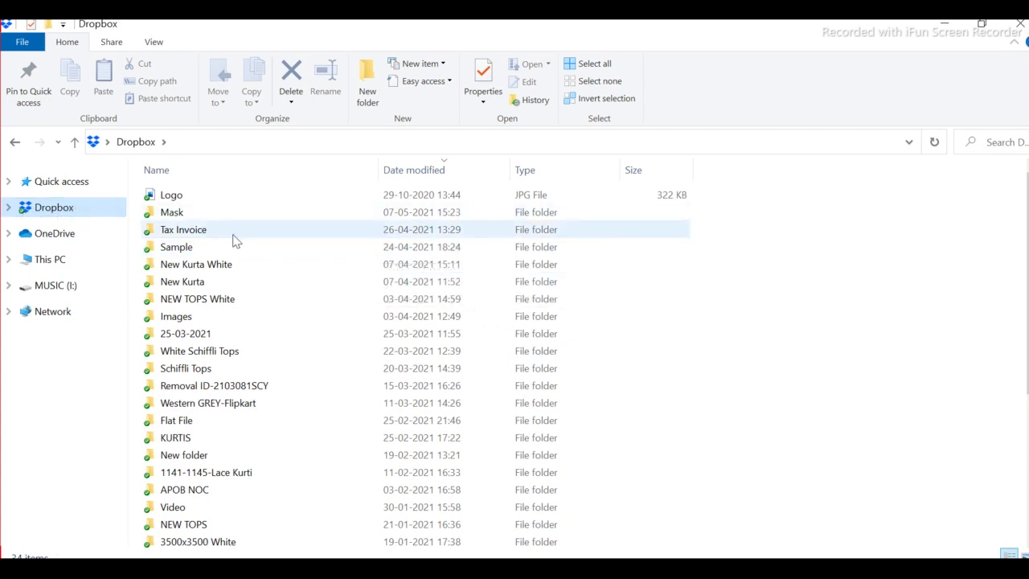
Check the images inside Sample, then copy the Sample folder's Dropbox share link.
mouse_move(217, 254)
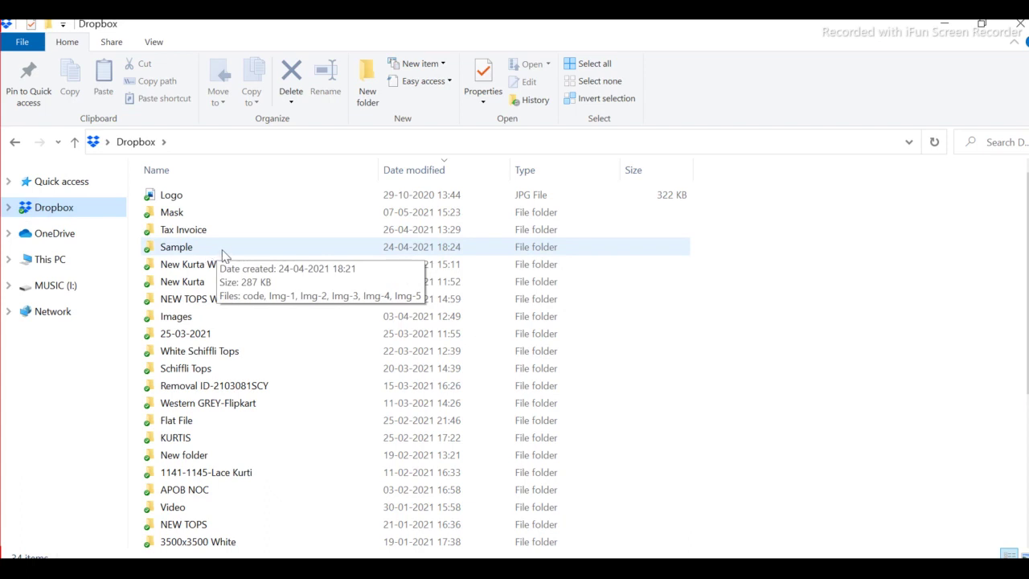
double_click(223, 254)
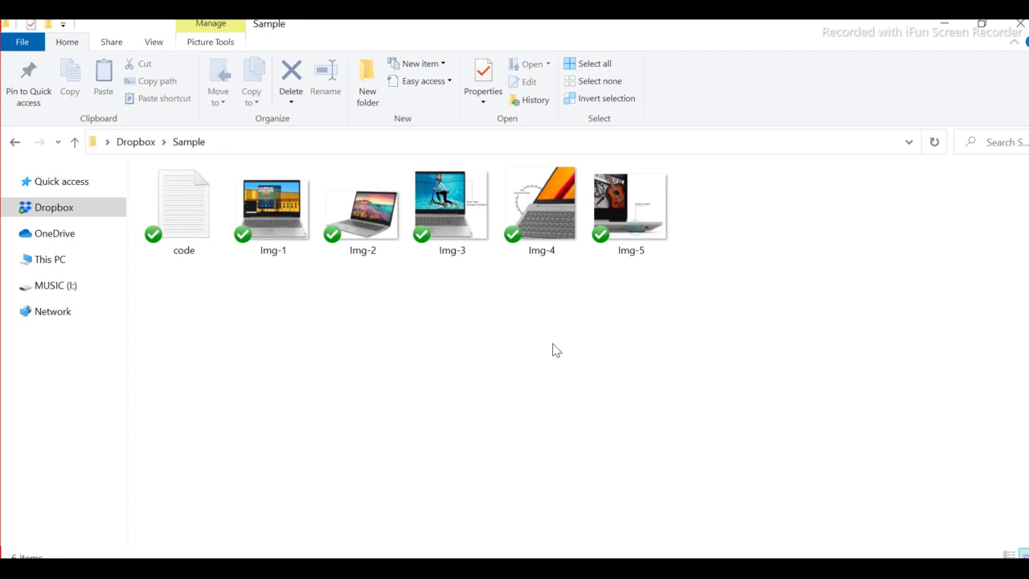
click(136, 142)
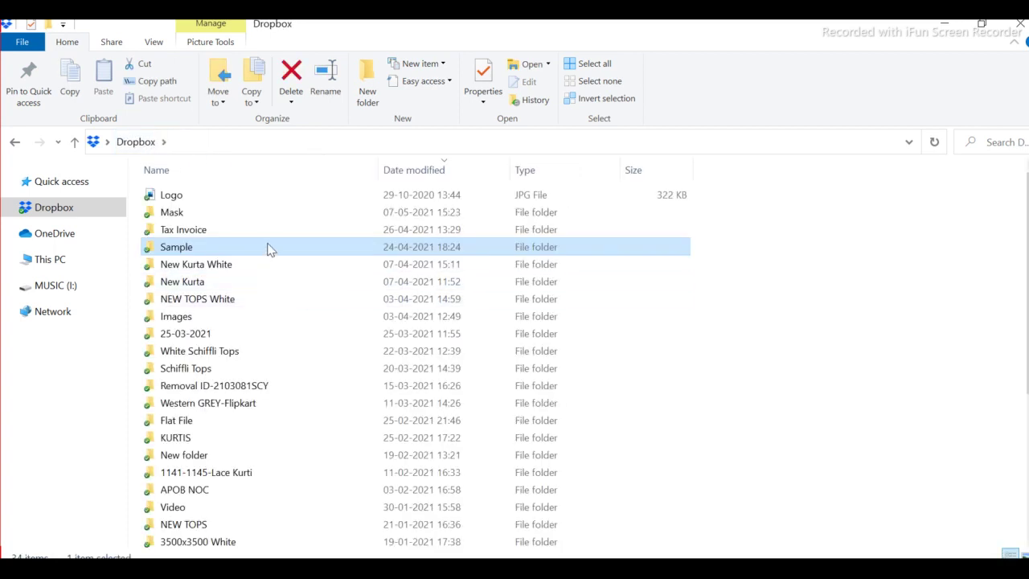
right_click(270, 248)
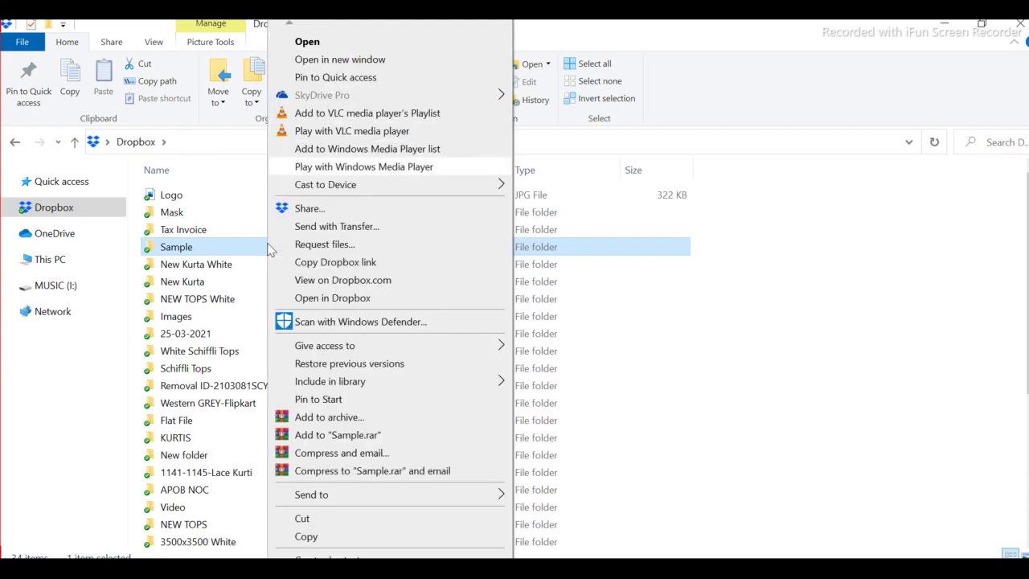
click(270, 248)
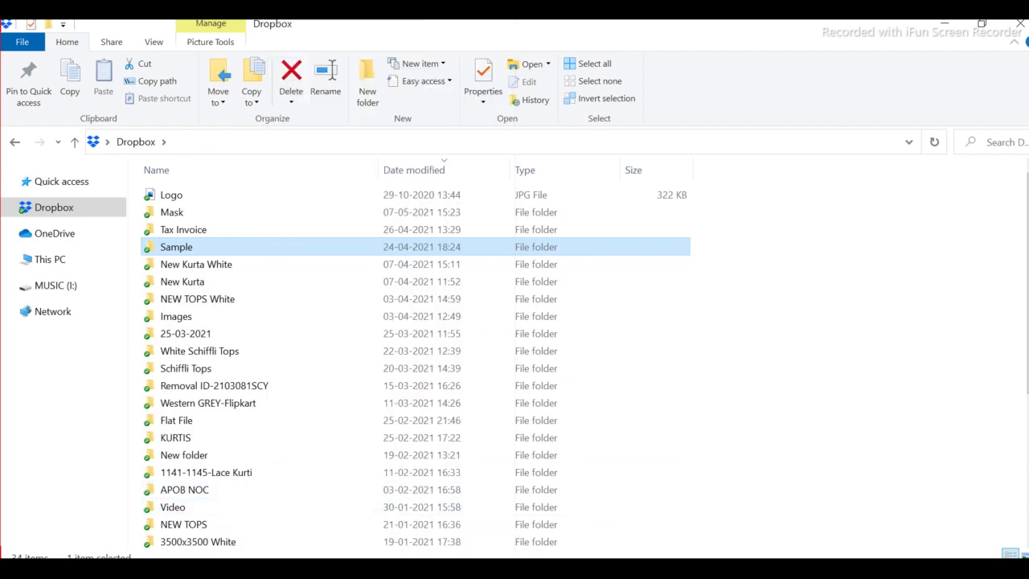
key(alt+Tab)
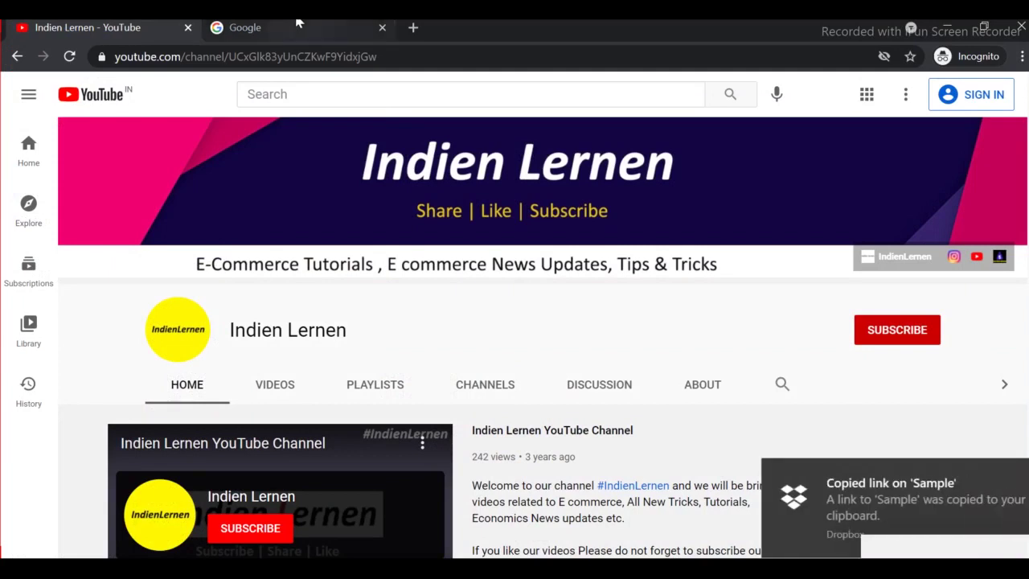
Load the shared Sample folder page in Chrome using the copied Dropbox link.
click(297, 24)
click(300, 58)
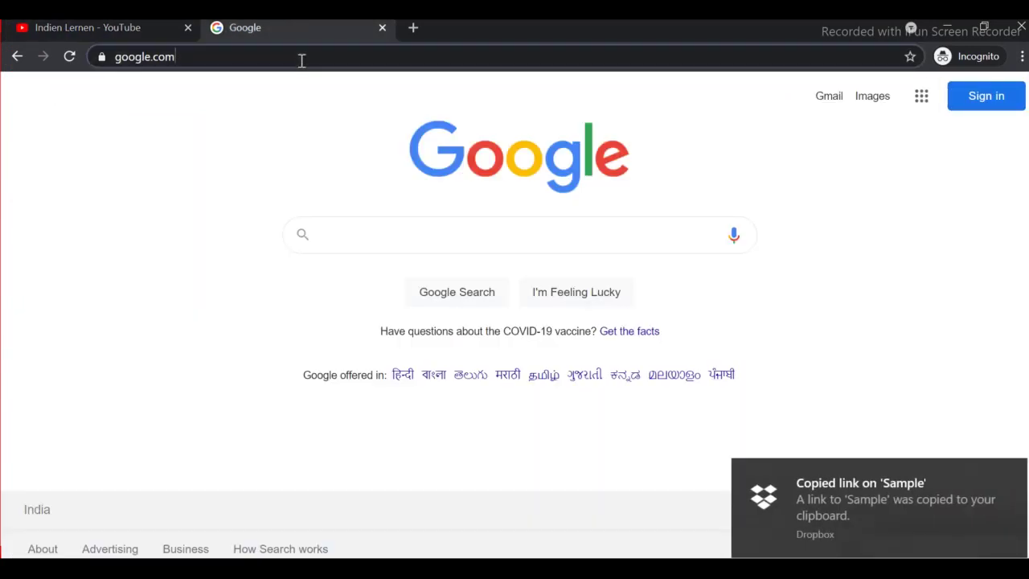
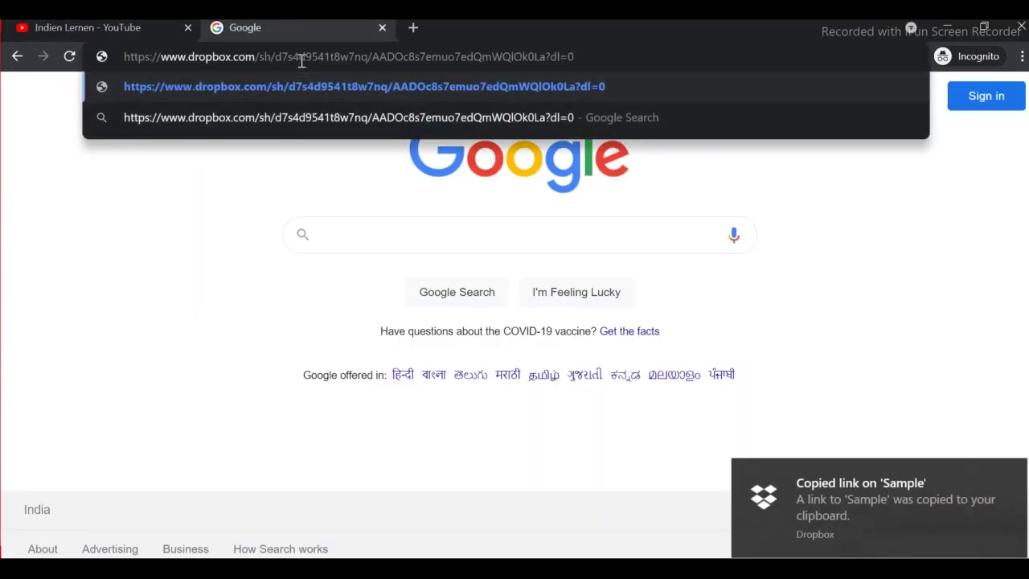
key(Return)
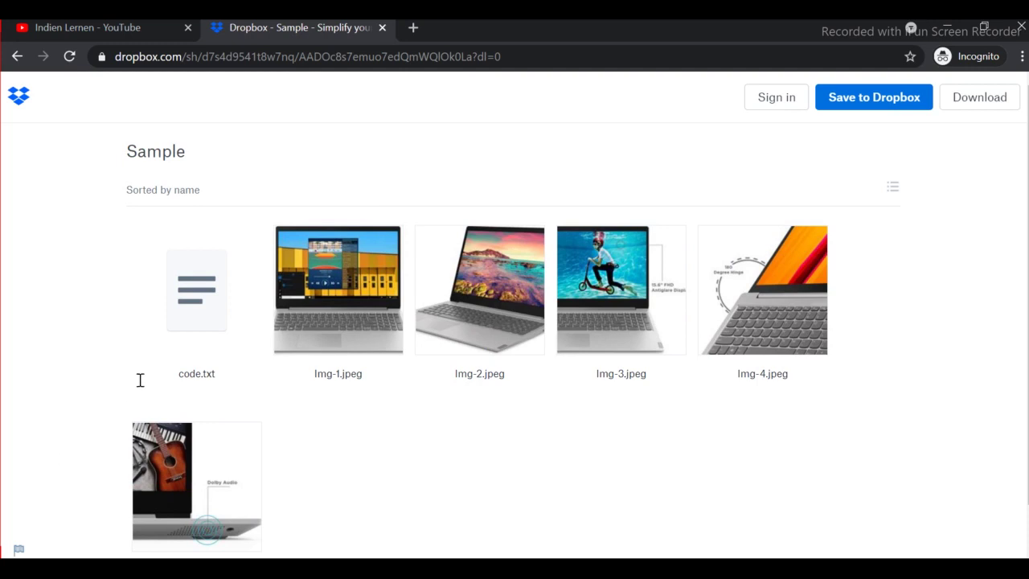
Select all file names and thumbnails from 1. code.txt through Img-5.jpeg.
drag(140, 380, 372, 378)
scroll(394, 434, down, 1)
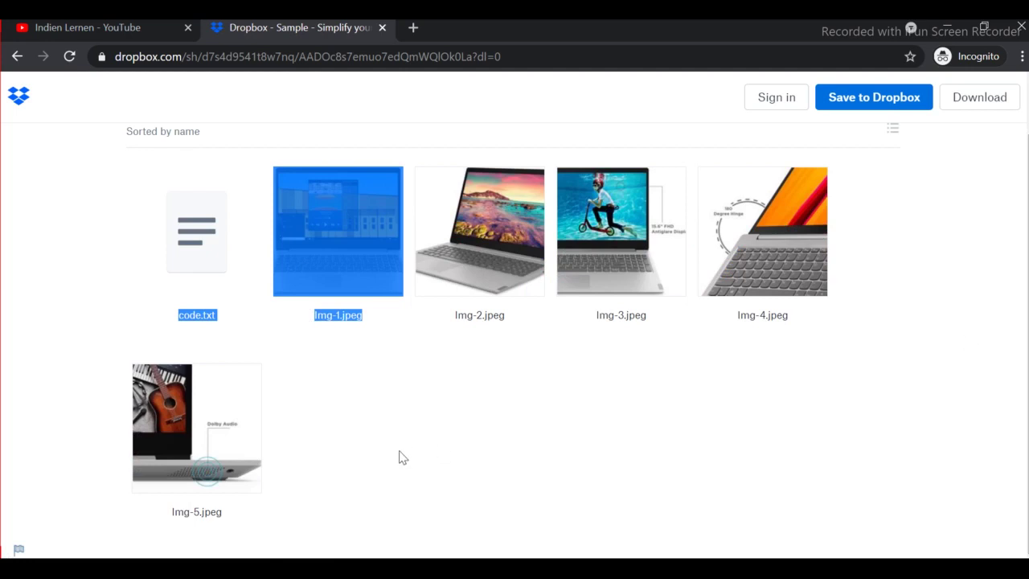
shift+click(322, 527)
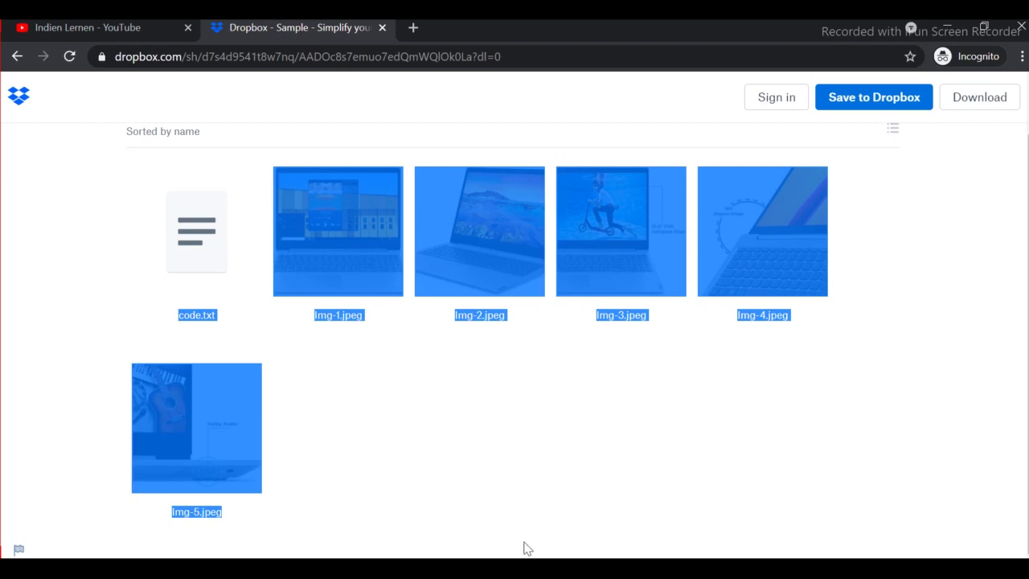
key(alt+Tab)
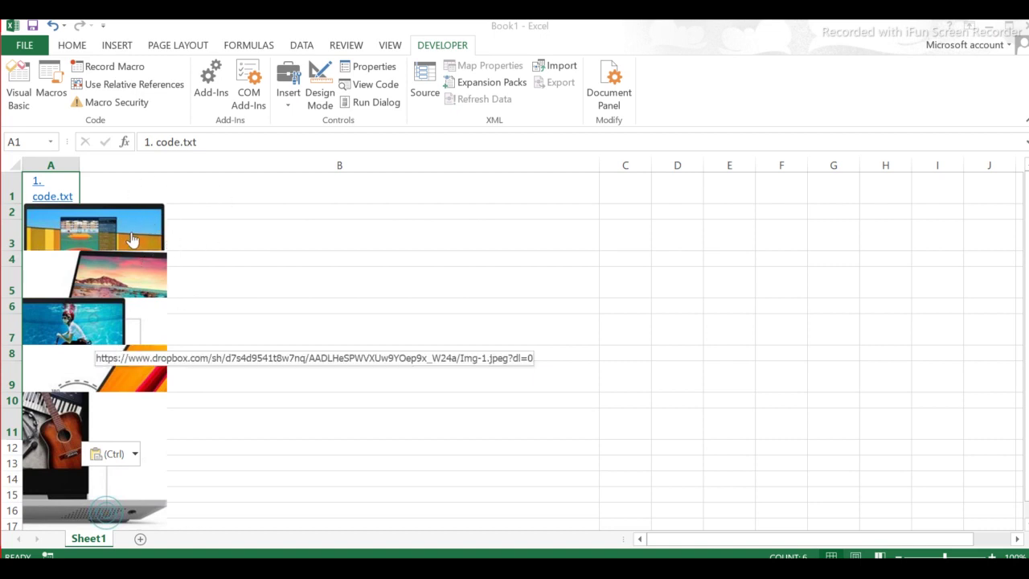
Delete all pasted pictures, keeping only the file-name links in column A.
right_click(133, 237)
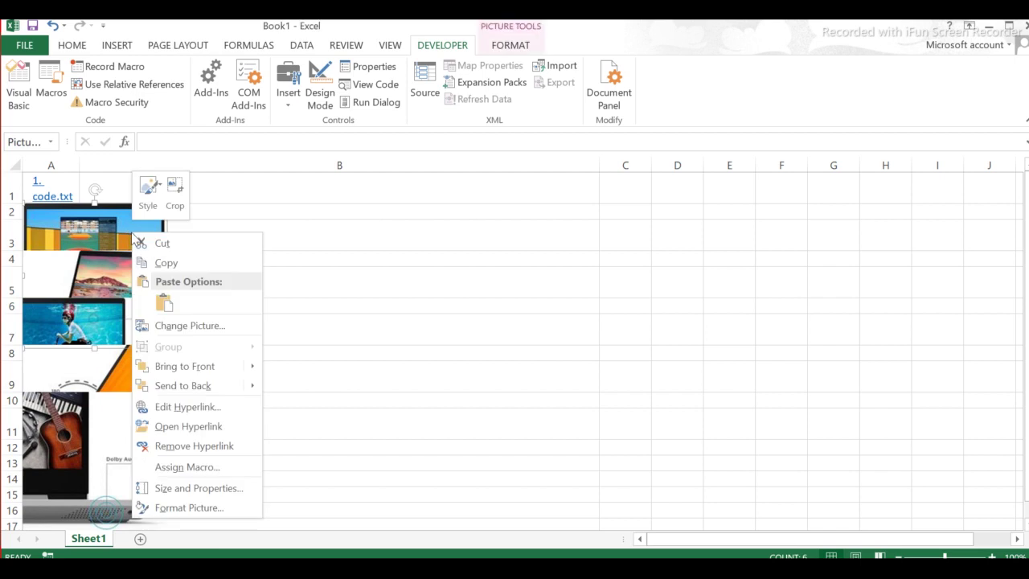
click(131, 232)
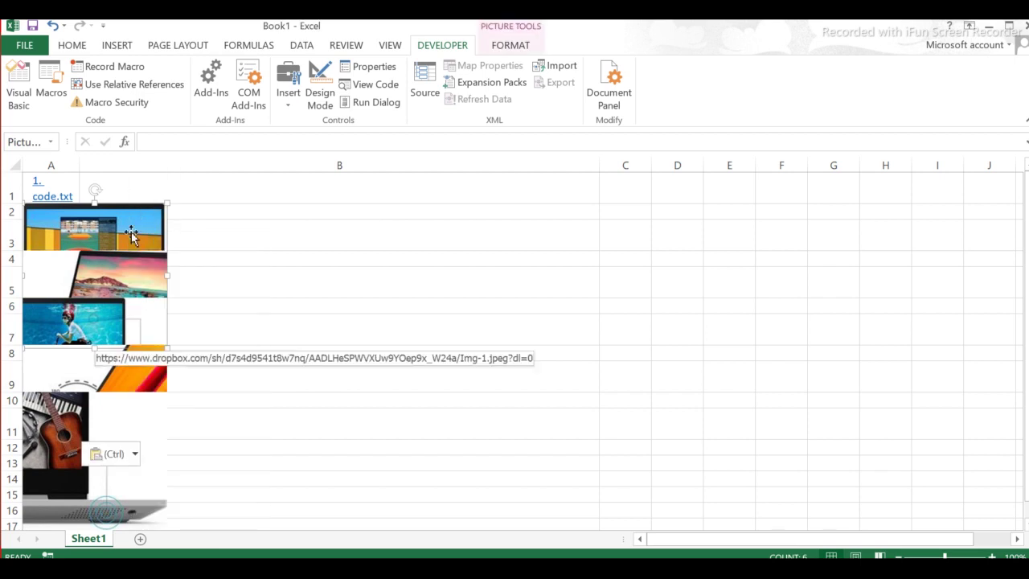
key(ctrl+a)
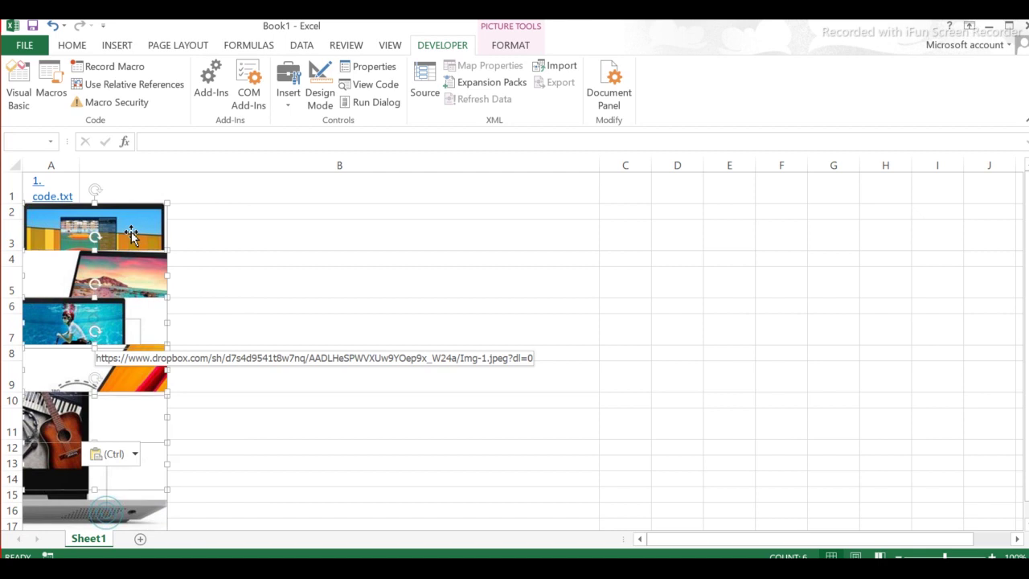
key(Delete)
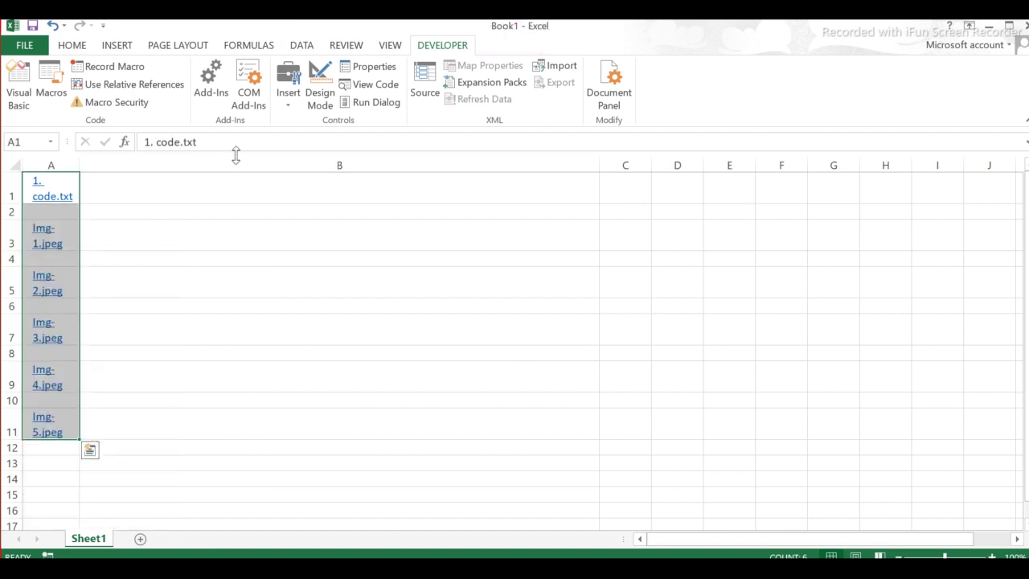
Turn off Wrap Text so the column A links show on single lines.
click(84, 47)
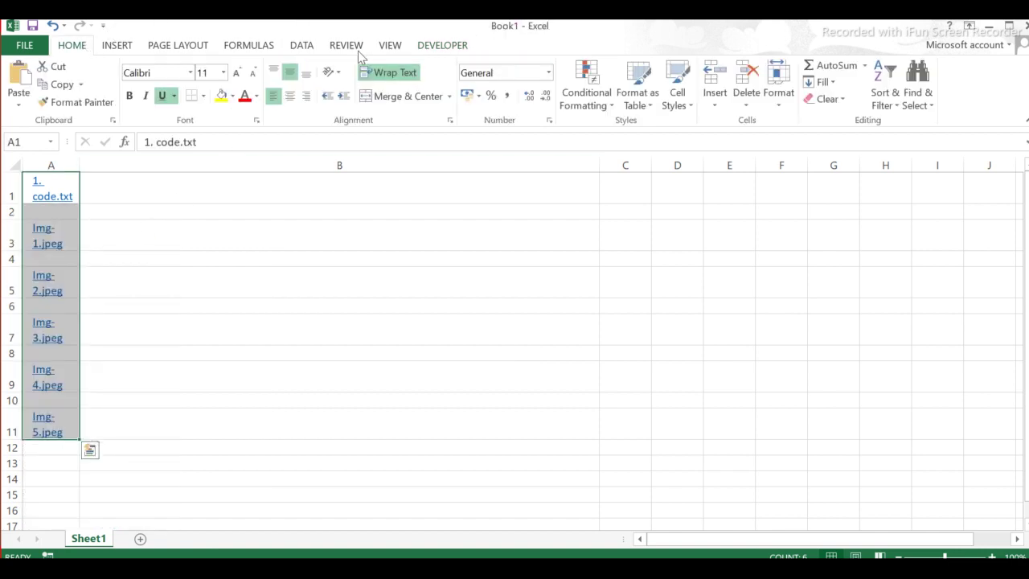
click(409, 73)
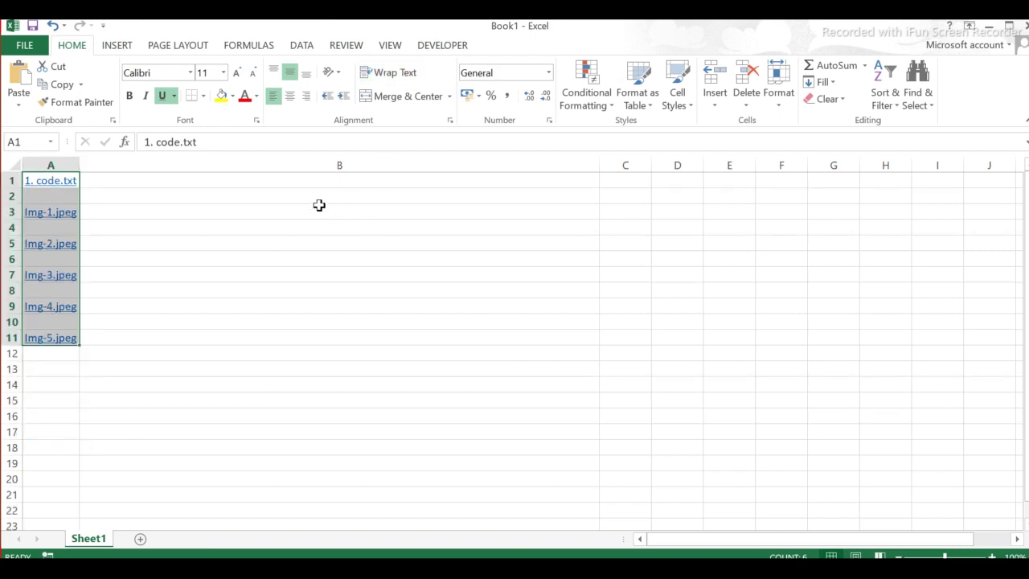
click(452, 46)
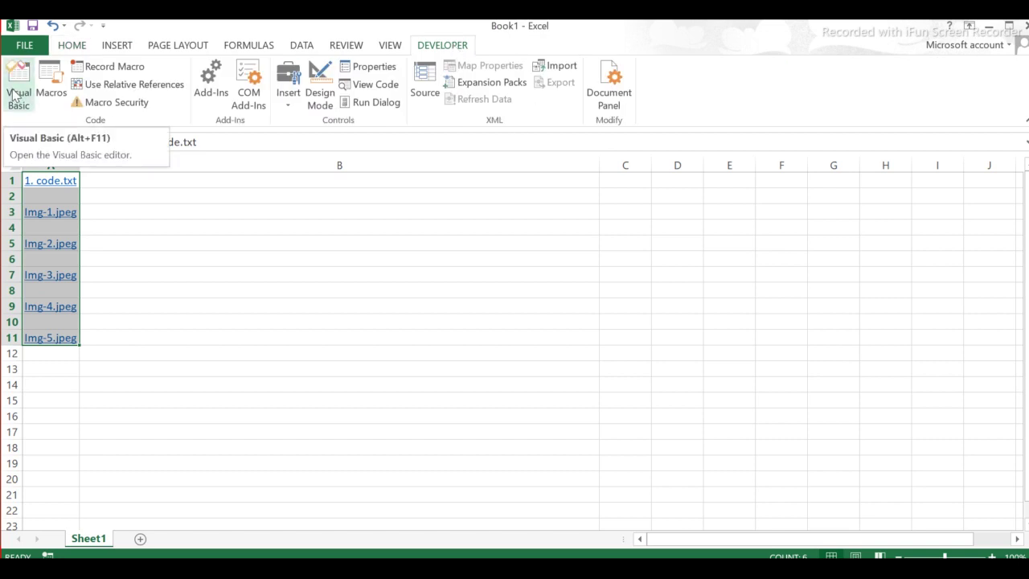
Run the ExtractHL macro in Module1 to write each link's address beside it.
click(14, 95)
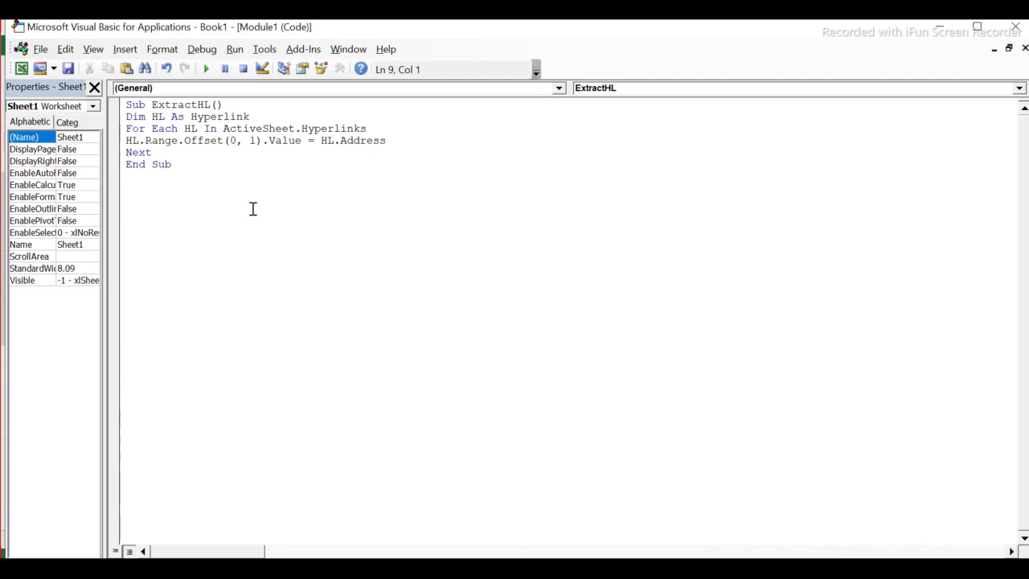
click(237, 184)
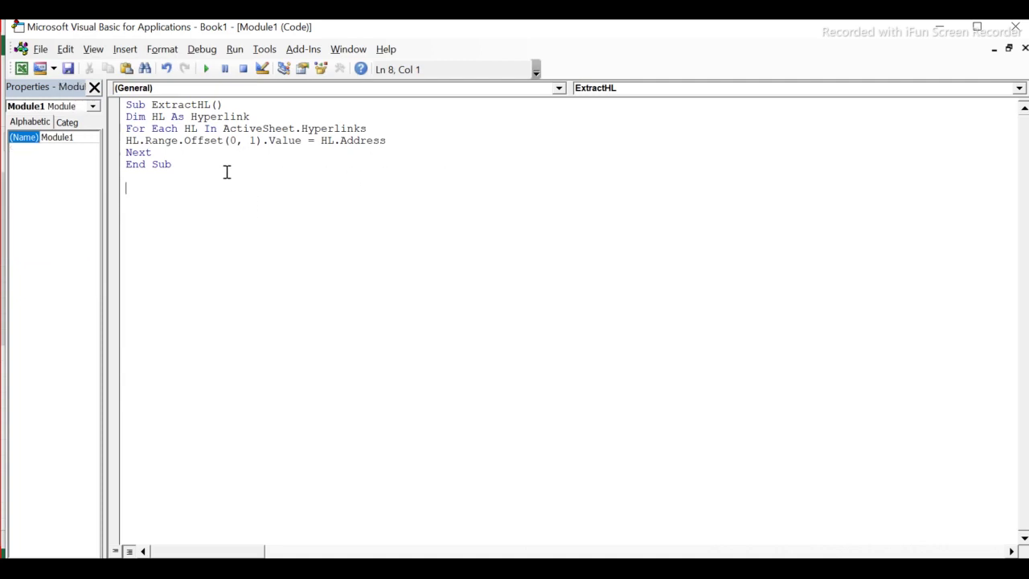
key(Up)
key(Up)
key(Up)
key(Up)
key(Up)
key(Up)
key(Down)
key(Down)
key(Down)
key(Down)
key(Right)
key(Right)
key(Right)
key(Right)
key(Right)
click(235, 49)
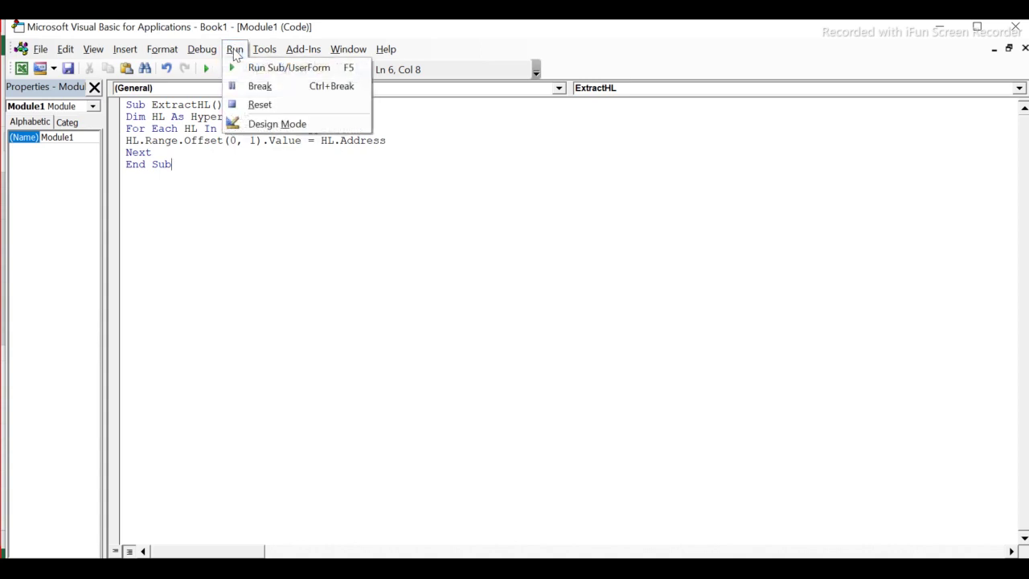
click(270, 72)
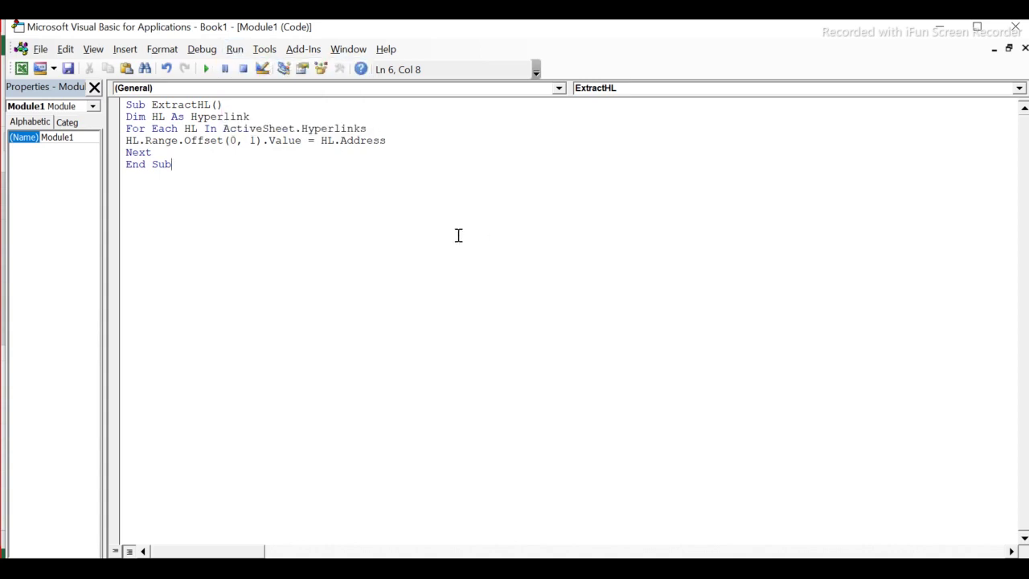
click(1015, 27)
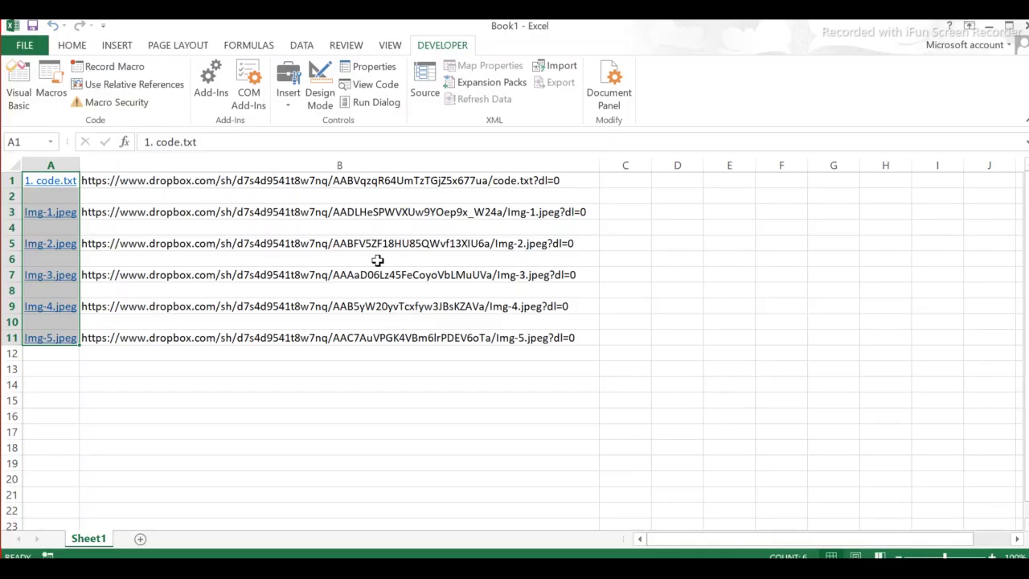
click(523, 182)
key(Down)
key(Down)
key(Down)
key(Up)
key(Up)
key(Up)
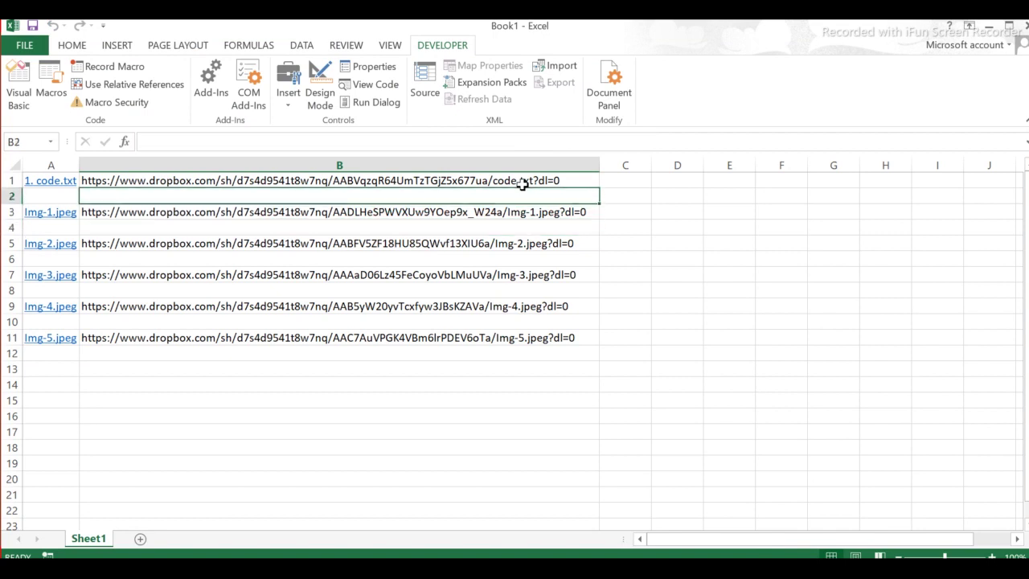
key(Left)
key(Down)
key(Down)
key(Down)
key(Down)
key(Down)
key(Down)
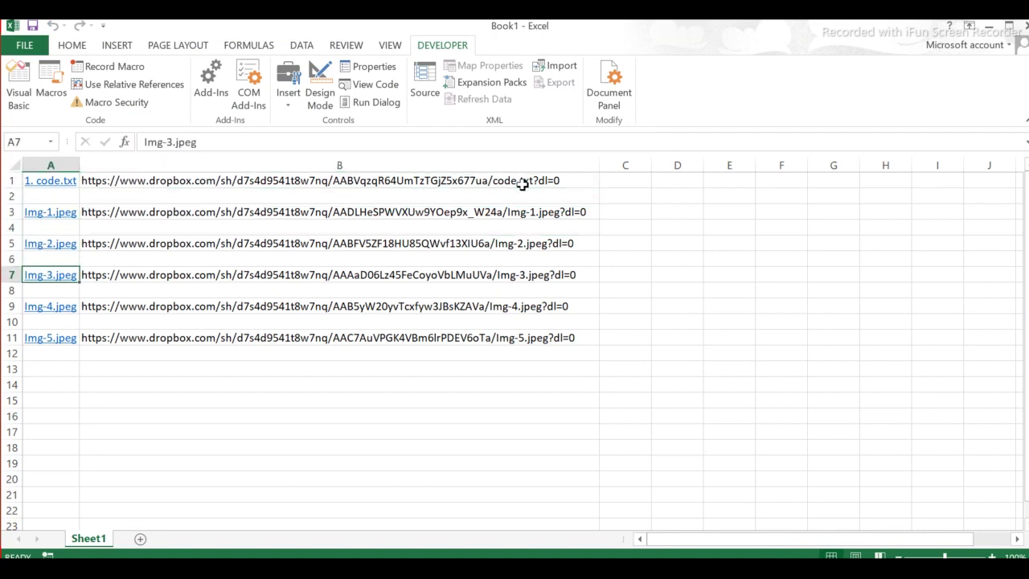
key(Up)
key(Up)
key(Up)
key(Up)
key(Up)
key(Up)
key(Right)
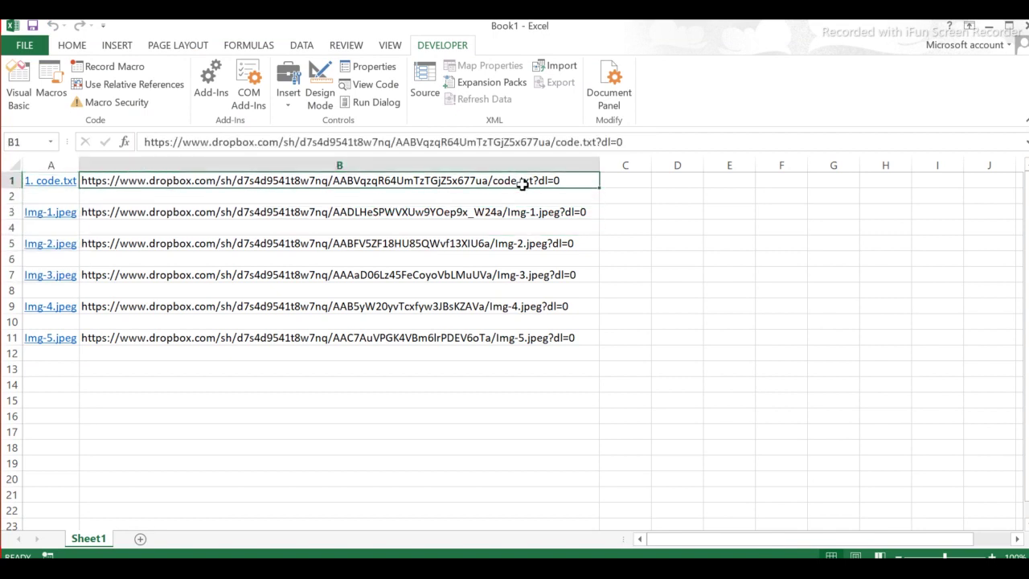
key(Down)
key(Down)
key(Down)
key(Down)
key(Down)
key(Up)
key(Up)
key(Up)
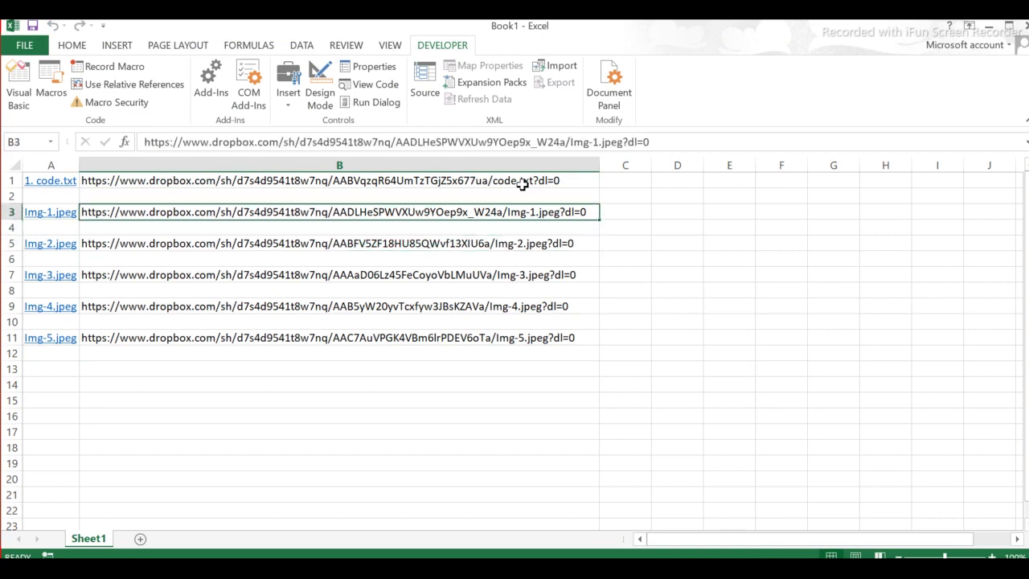
key(Up)
key(Up)
key(Down)
key(Down)
key(Down)
key(Down)
key(Down)
key(Down)
key(Down)
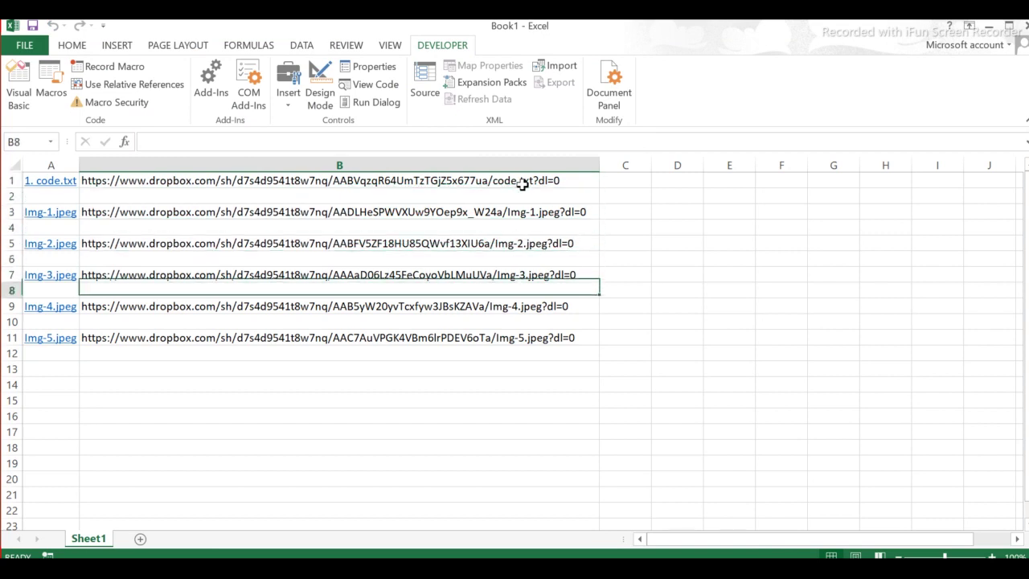
key(Down)
key(Down)
key(Down)
key(Down)
key(Up)
key(Left)
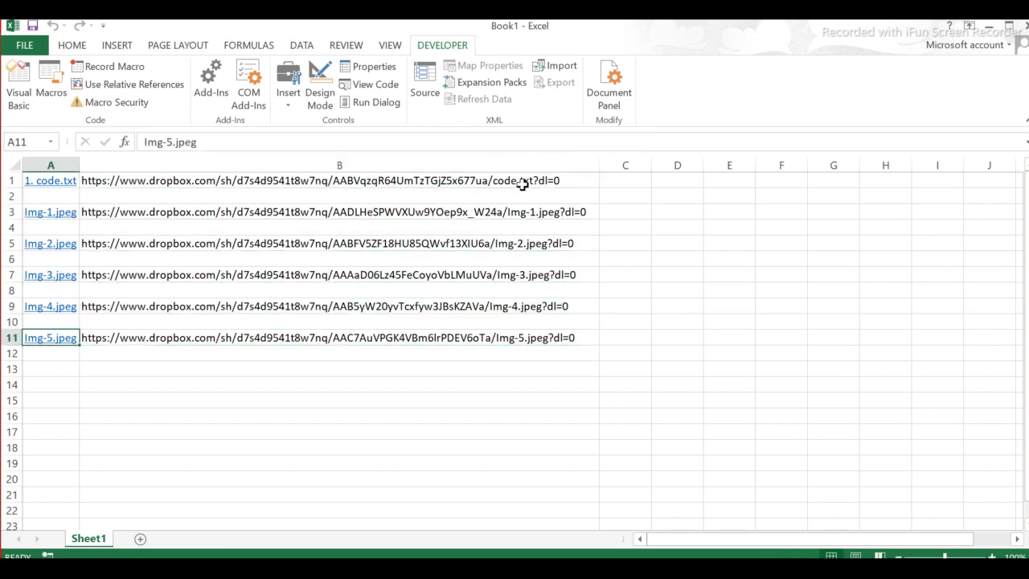
key(Up)
key(Up)
key(Up)
key(Up)
key(Up)
key(Up)
key(Up)
key(Up)
key(Up)
key(Up)
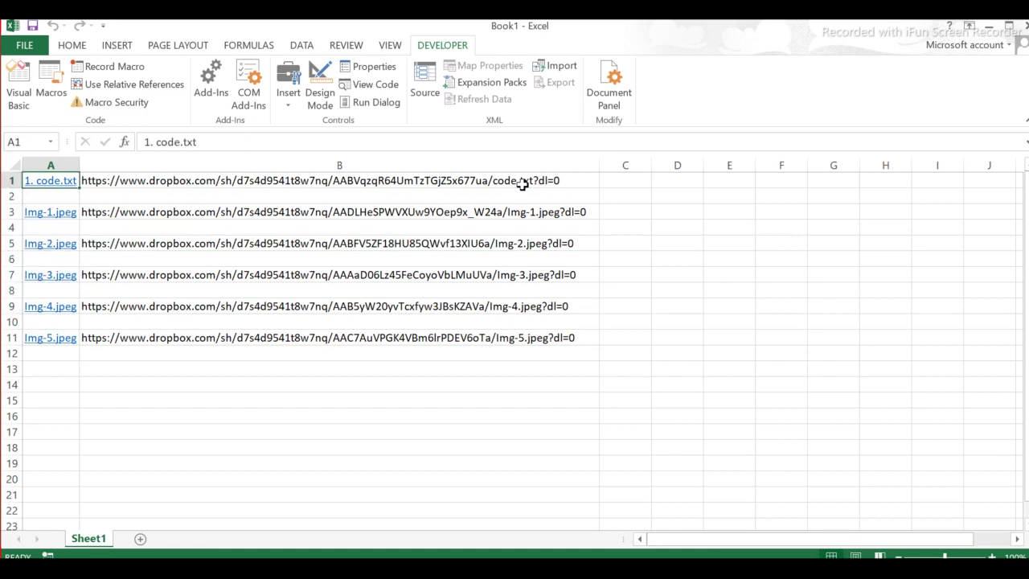
key(Down)
key(Down)
key(Down)
key(Down)
key(Up)
key(Up)
key(Up)
key(Up)
key(Right)
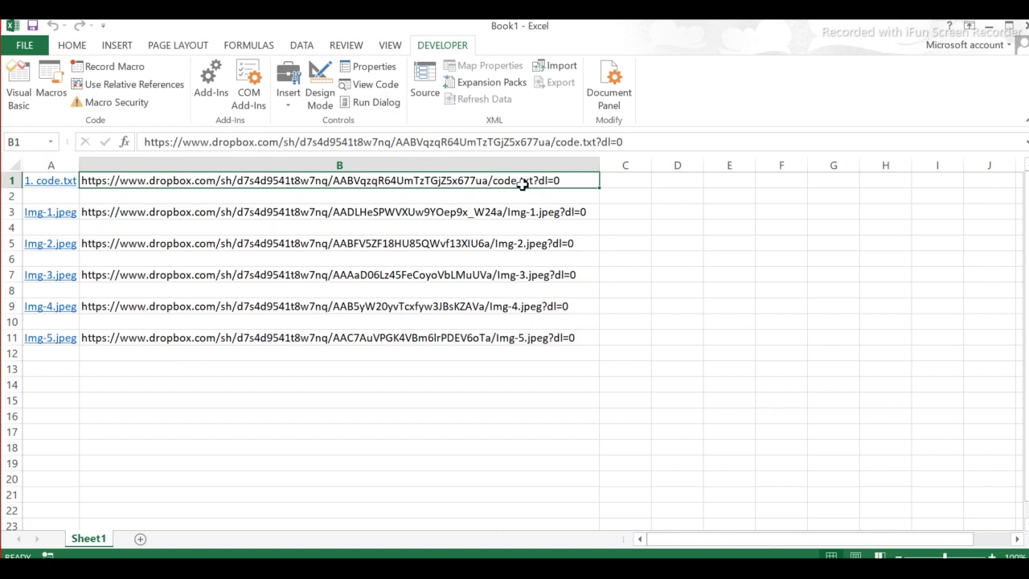
key(Down)
key(Down)
key(Down)
key(Down)
key(Down)
key(Down)
key(Down)
key(Down)
key(Down)
key(Down)
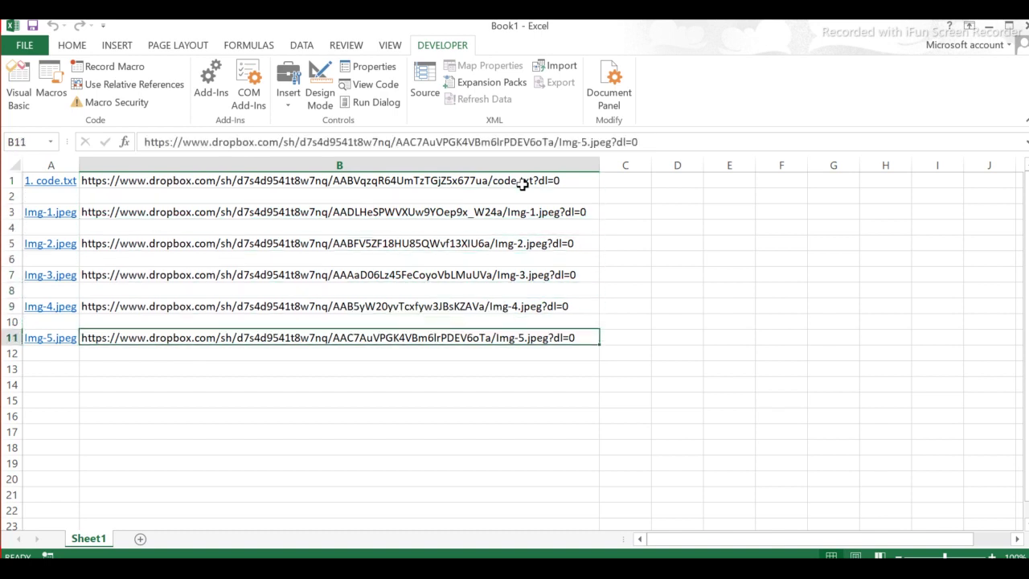
key(Up)
key(Up)
key(Up)
key(Up)
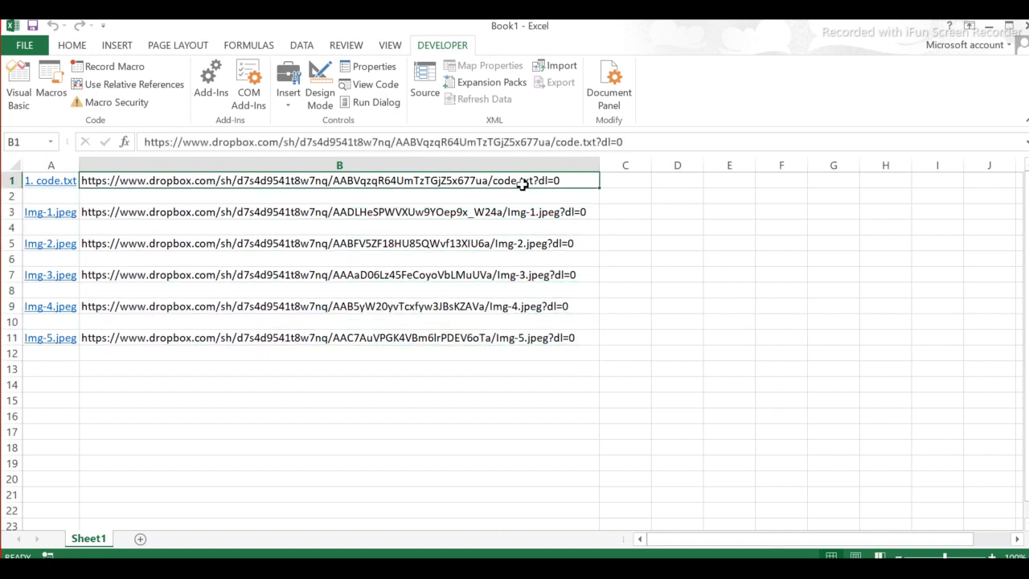